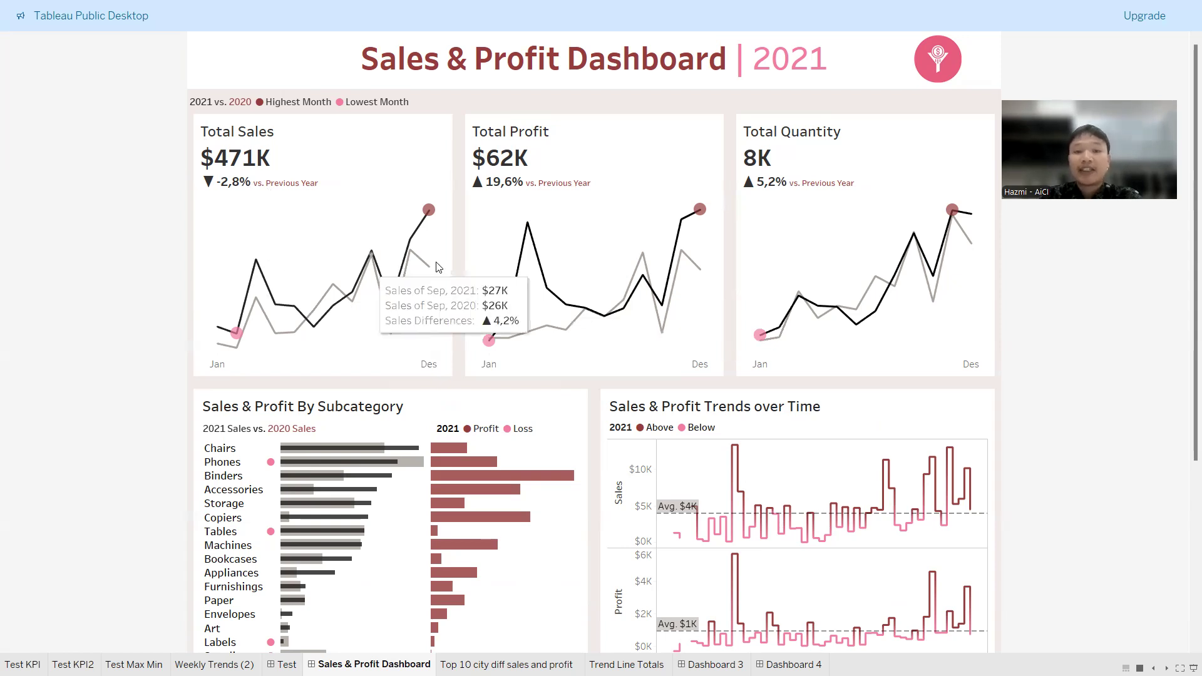
Step: Examine the monthly peaks in the KPI charts and the sales and profit bars by subcategory for 2021 versus 2020
mouse_move(428, 215)
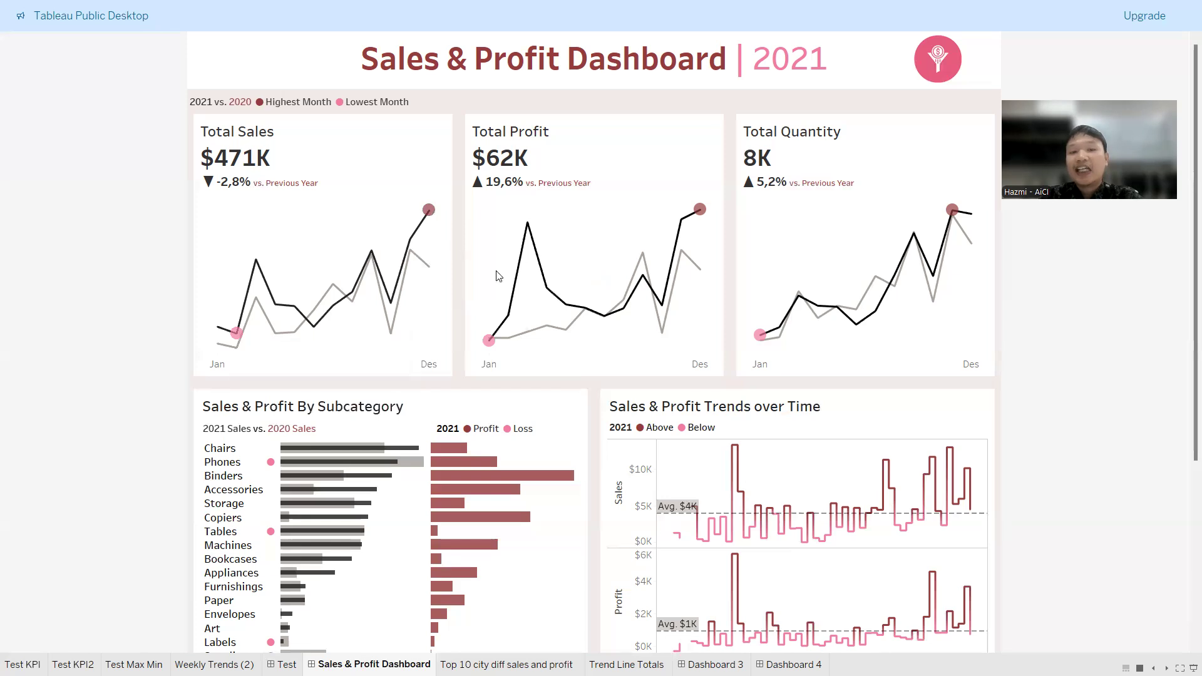
mouse_move(470, 455)
scroll(470, 456, "down", 4)
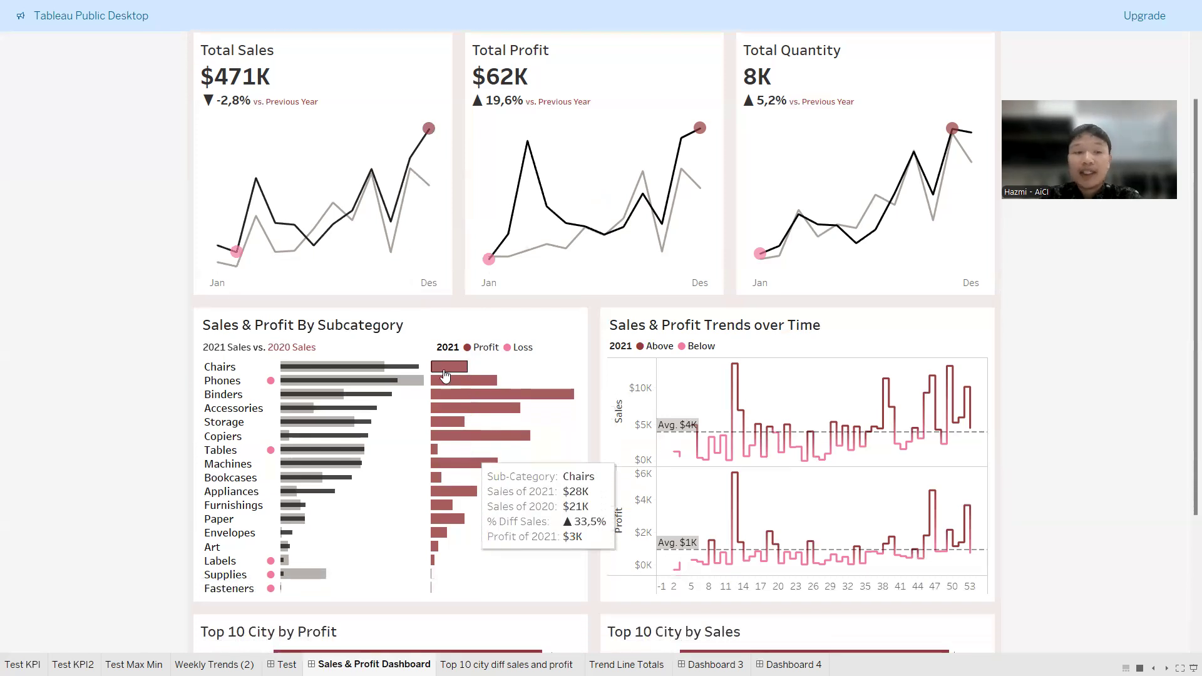
scroll(355, 377, "down", 1)
scroll(356, 376, "down", 1)
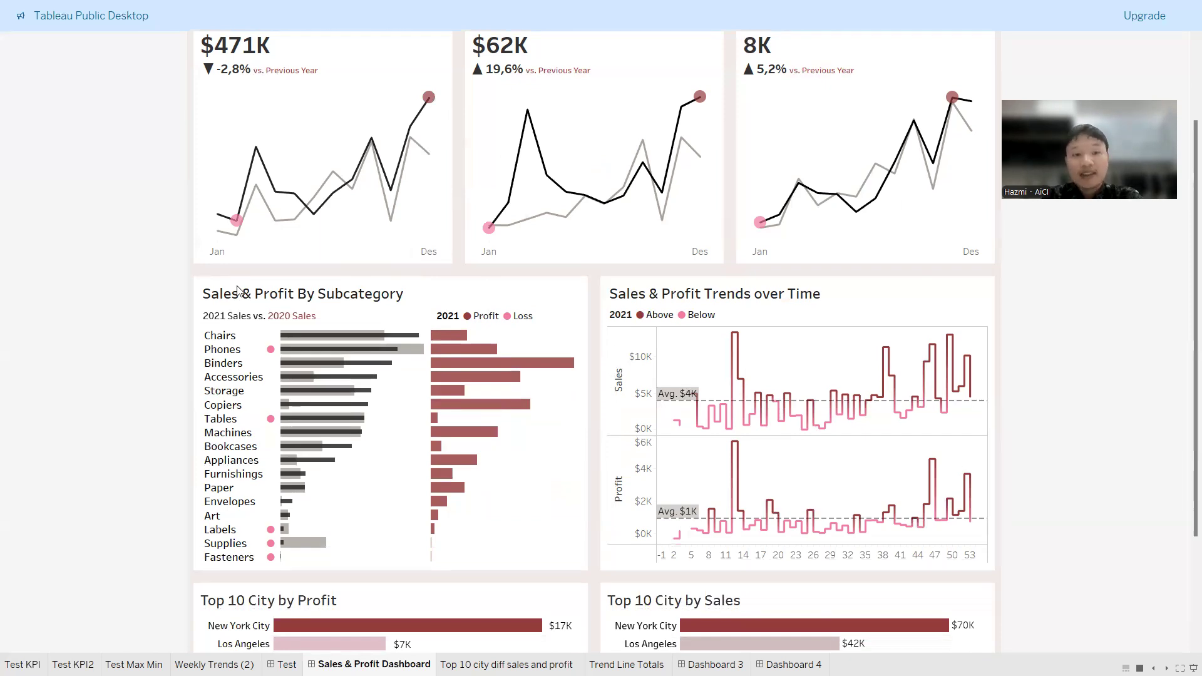
mouse_move(411, 314)
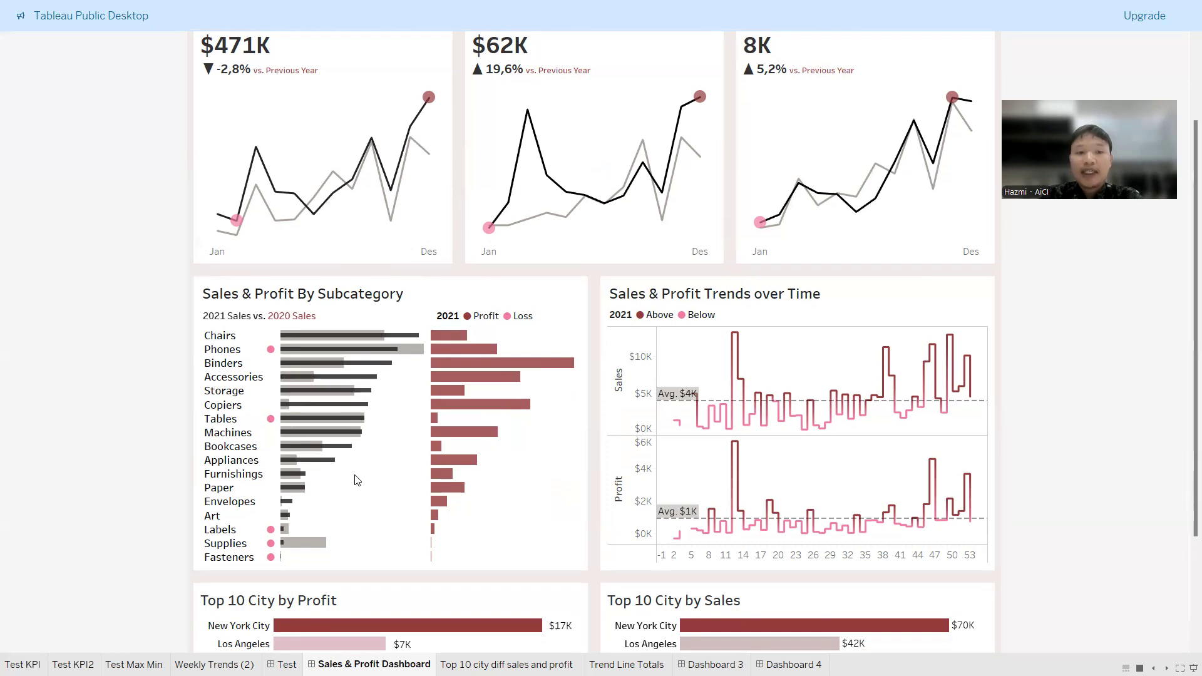
mouse_move(293, 507)
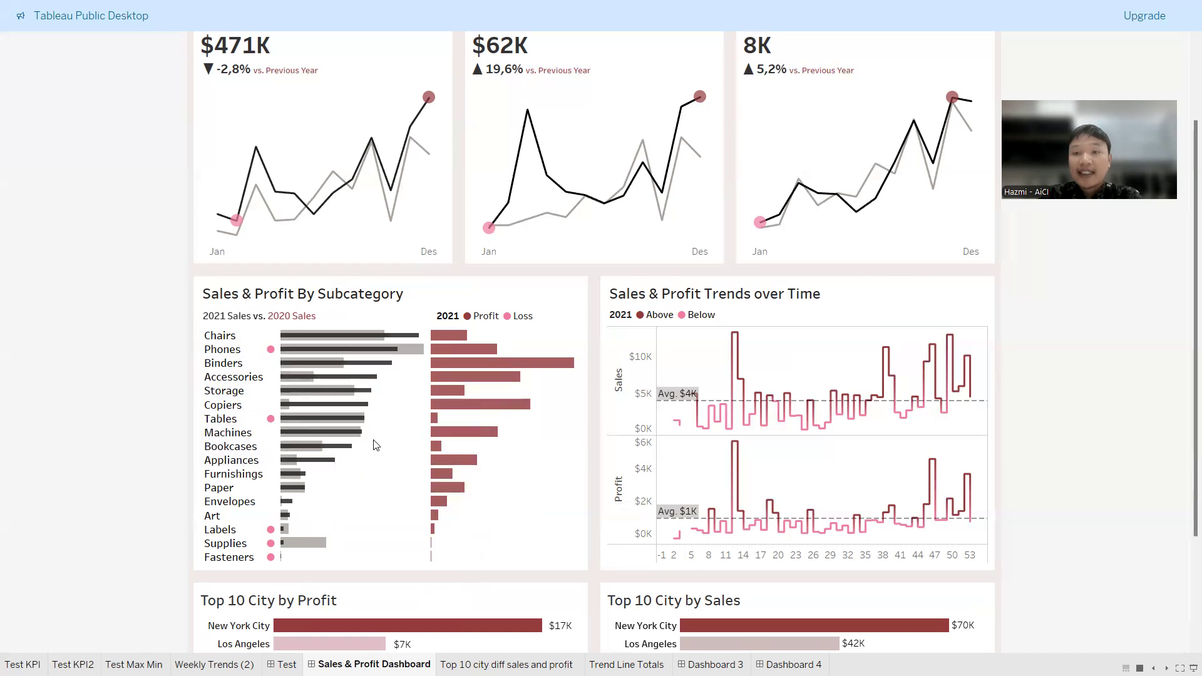
mouse_move(370, 338)
mouse_move(441, 373)
mouse_move(370, 340)
mouse_move(441, 429)
Step: Inspect the weekly sales and profit trend lines against their average lines
mouse_move(740, 484)
mouse_move(675, 401)
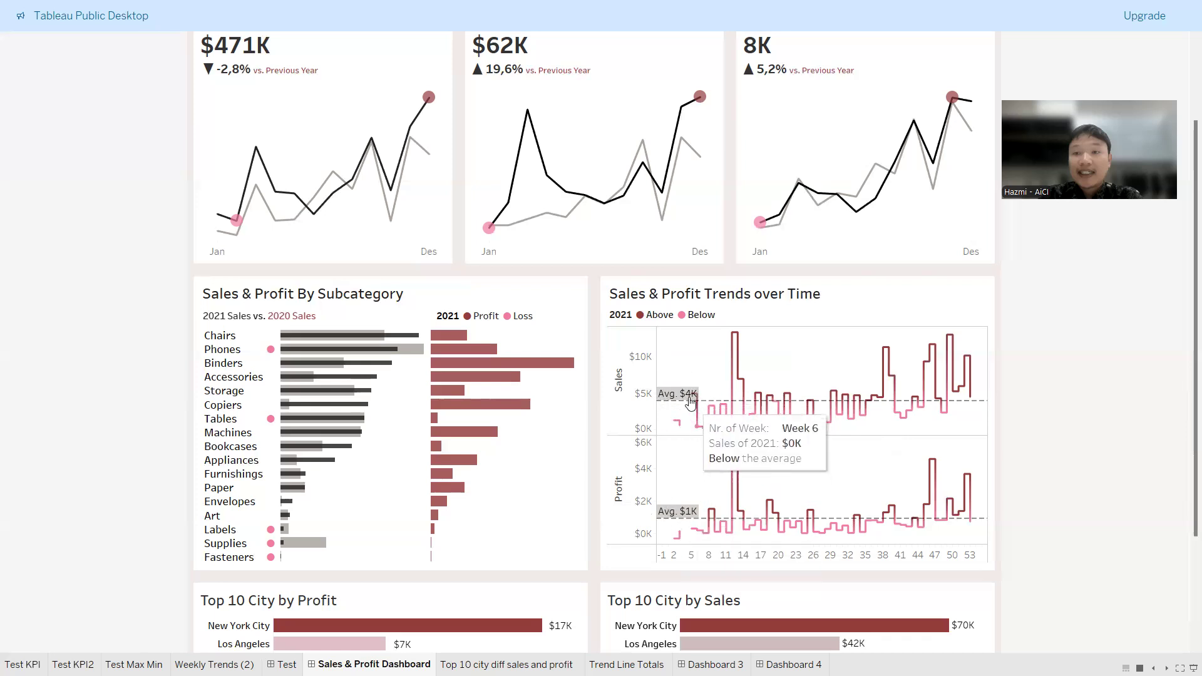
mouse_move(692, 520)
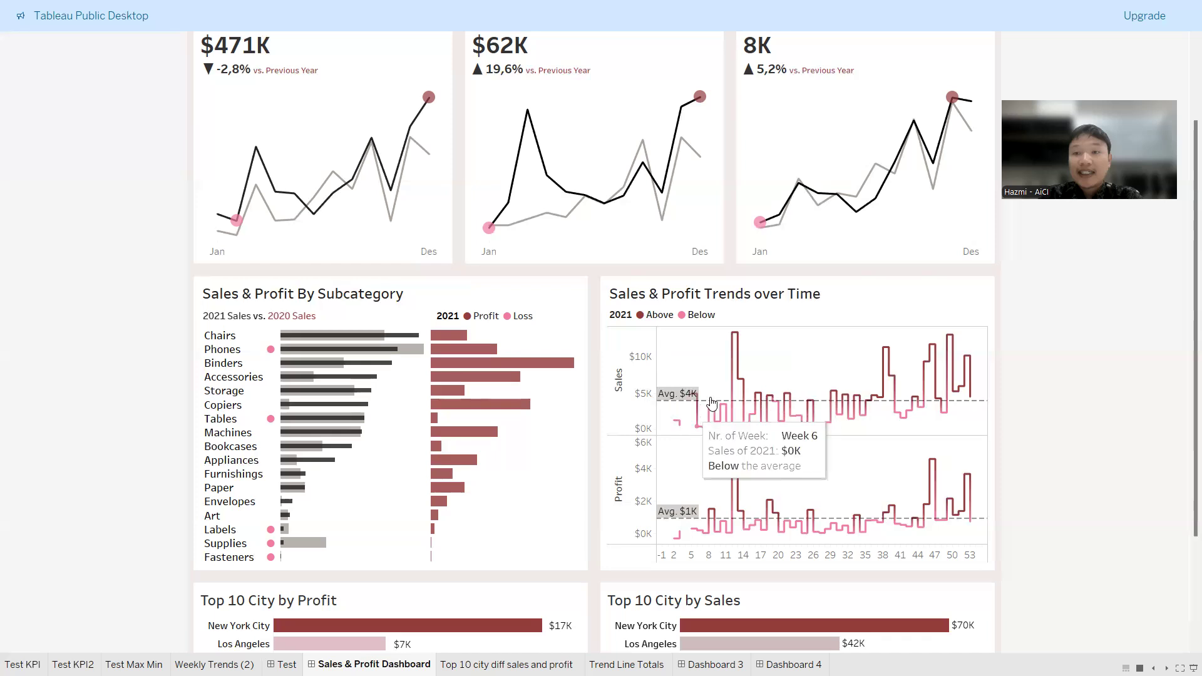
mouse_move(797, 421)
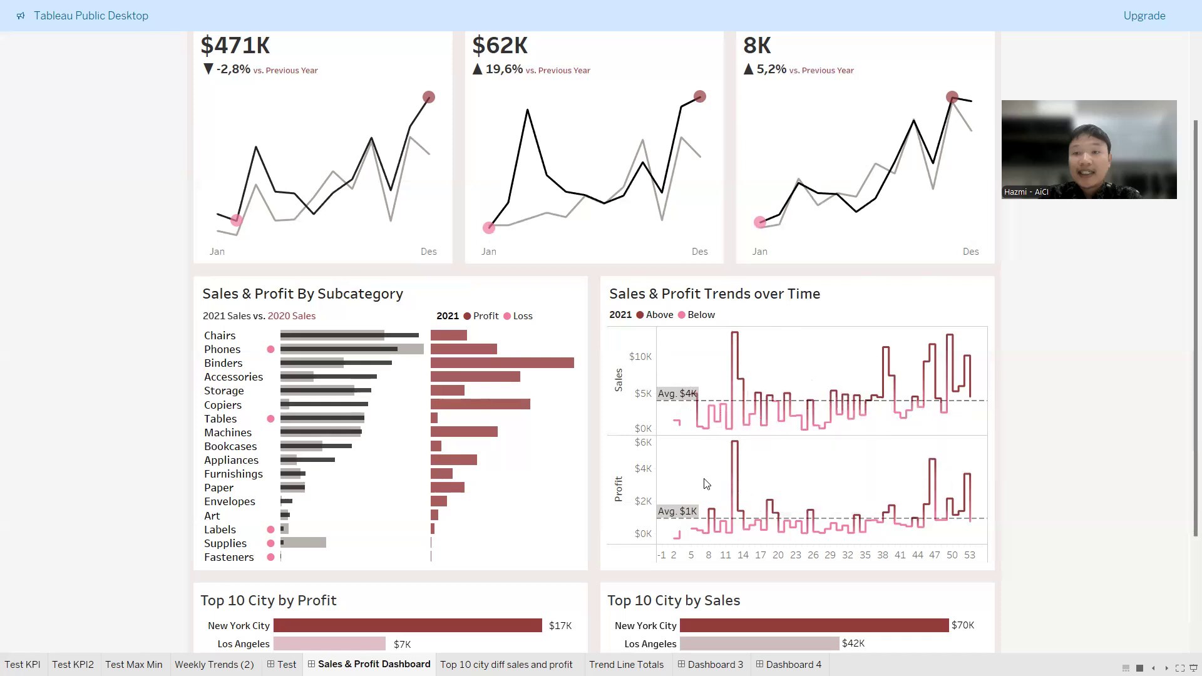
Step: Examine the top 10 city rankings by profit and sales, plus the peak weeks in the weekly sales trend
scroll(706, 483, "down", 3)
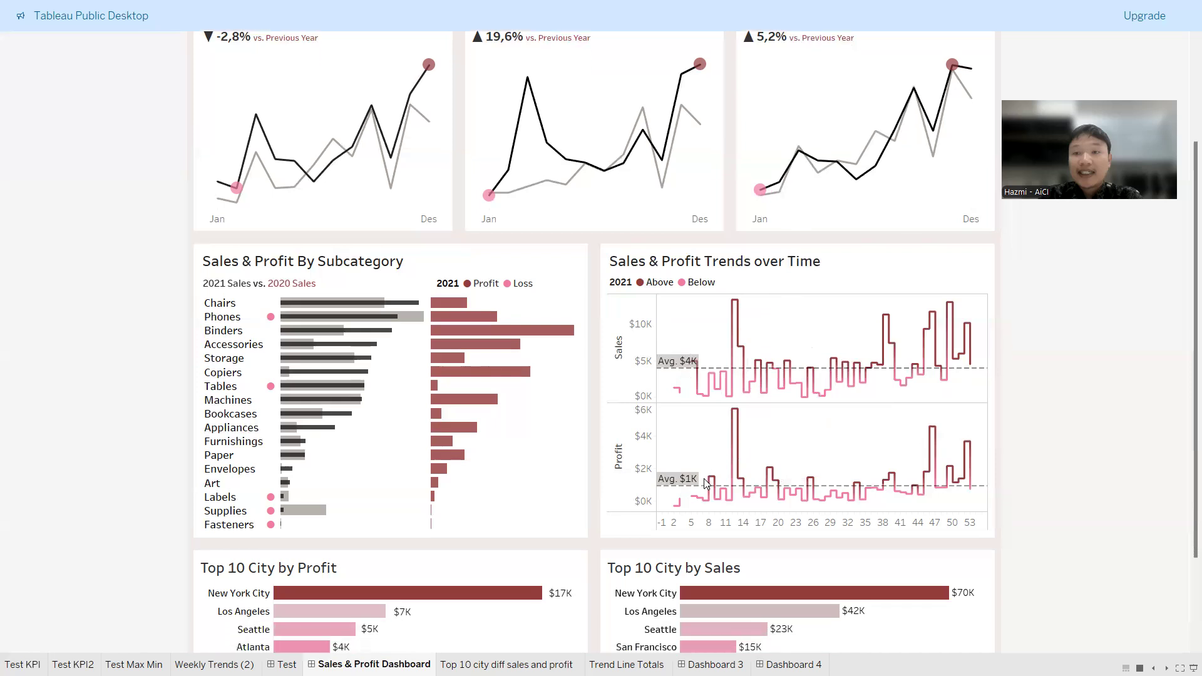
scroll(706, 483, "down", 3)
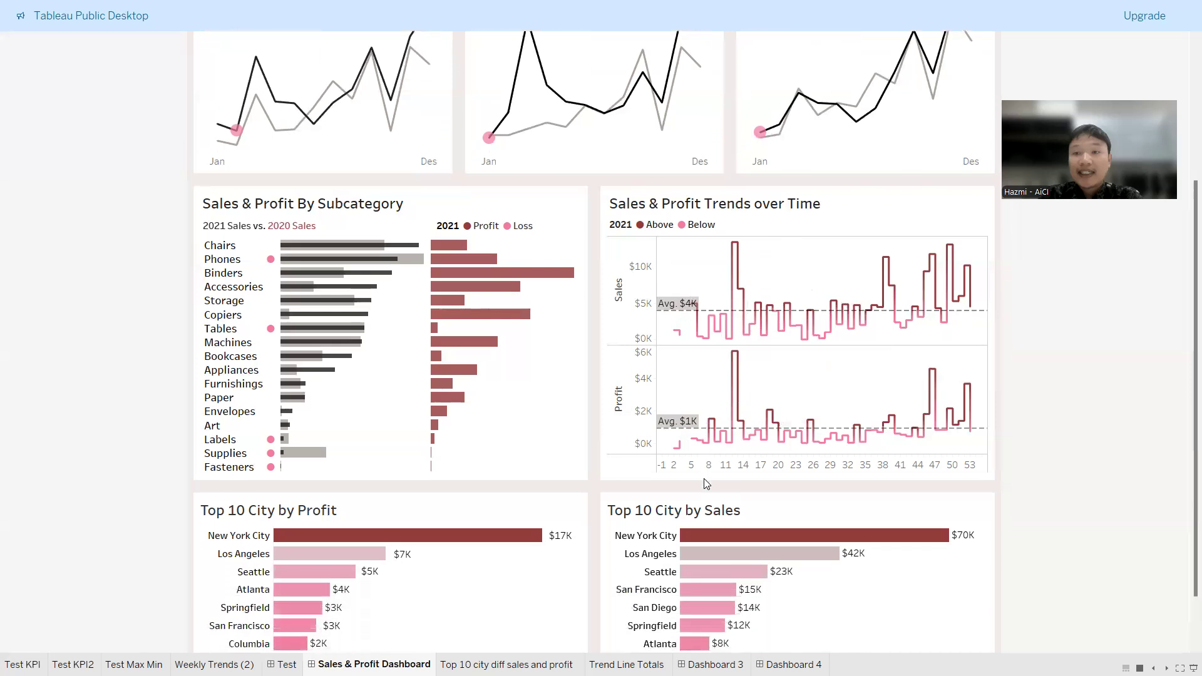
scroll(703, 479, "down", 1)
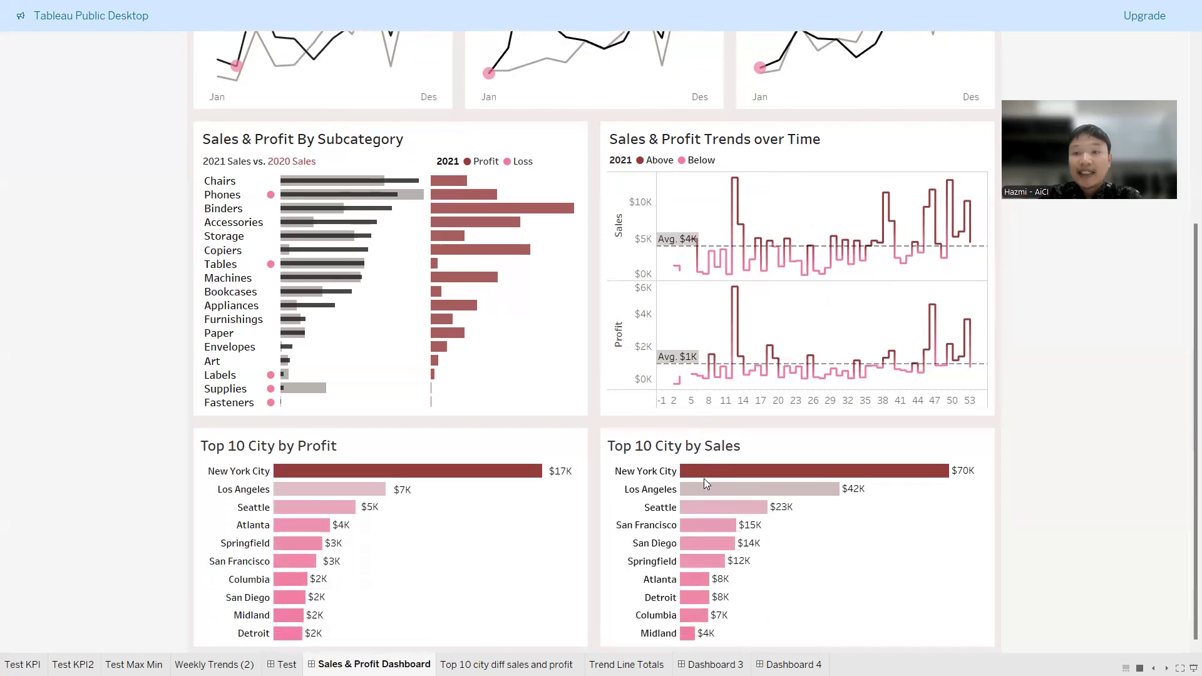
mouse_move(737, 477)
mouse_move(686, 492)
mouse_move(558, 477)
mouse_move(765, 239)
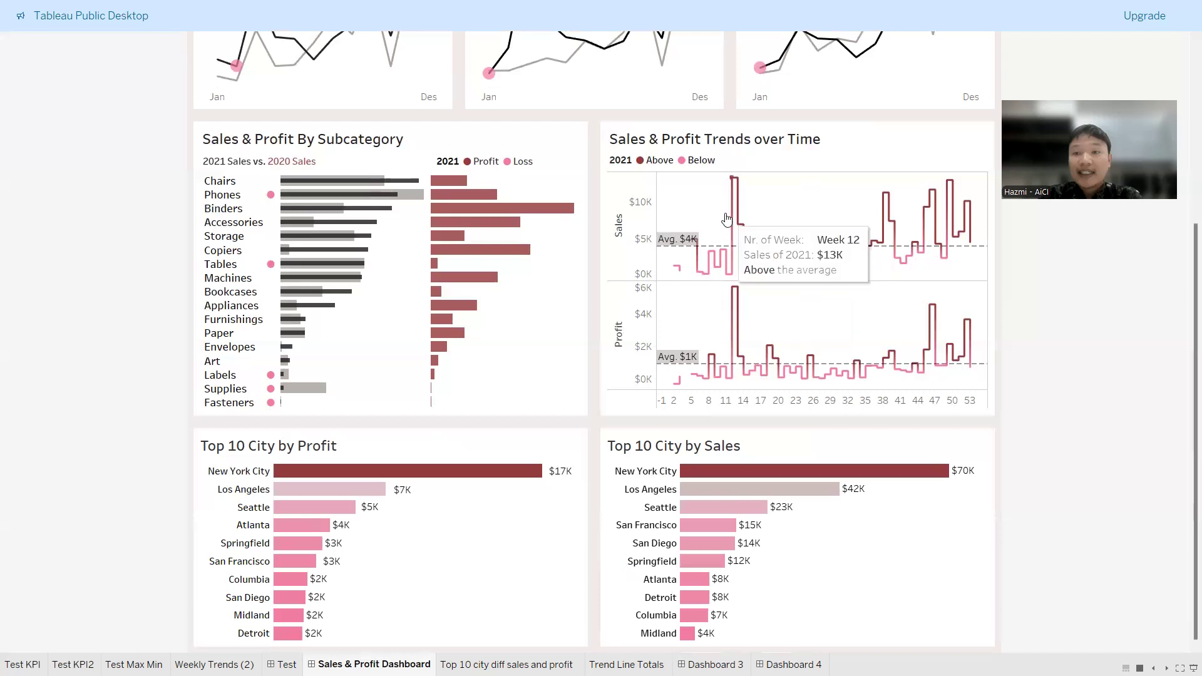
scroll(726, 218, "up", 1)
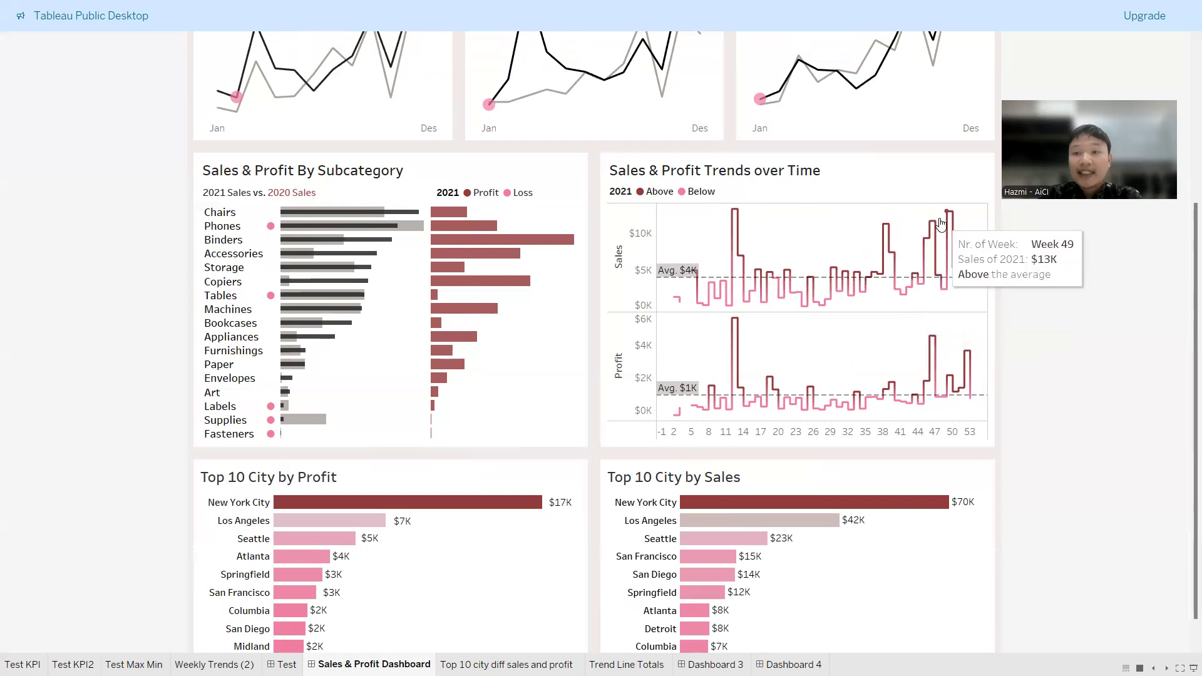
Step: Show the dashboard's filters and set the selected year to 2023
scroll(814, 285, "up", 3)
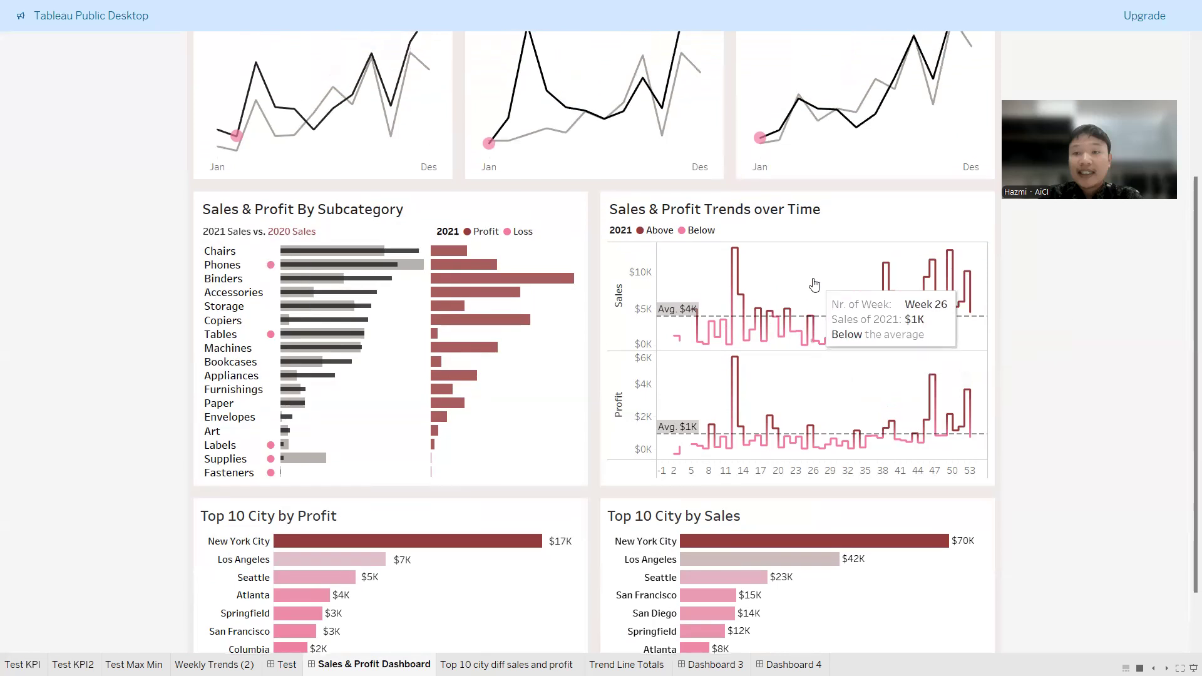
scroll(1145, 311, "up", 1)
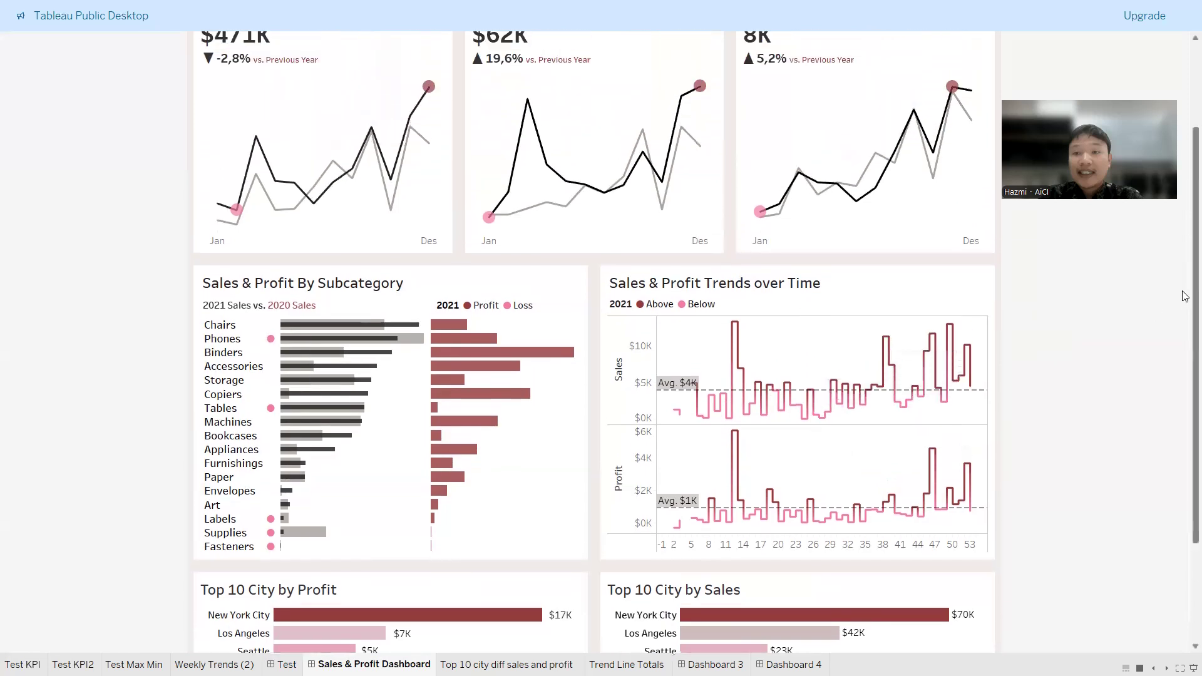
scroll(1185, 187, "up", 4)
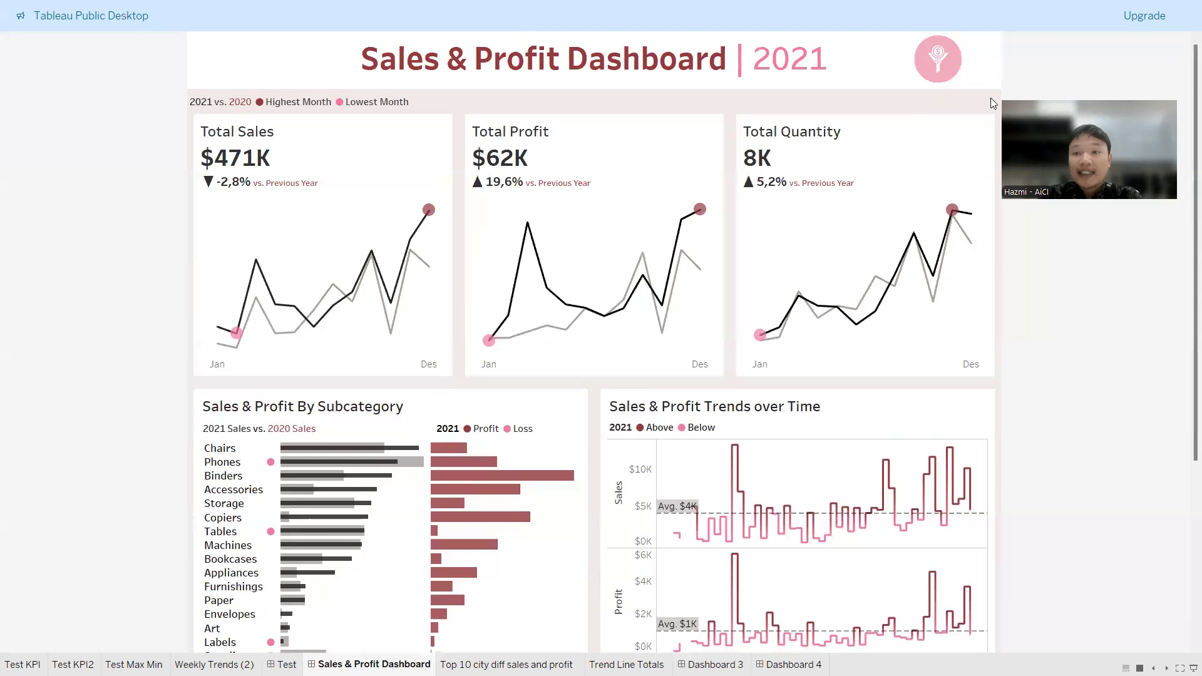
left_click(938, 60)
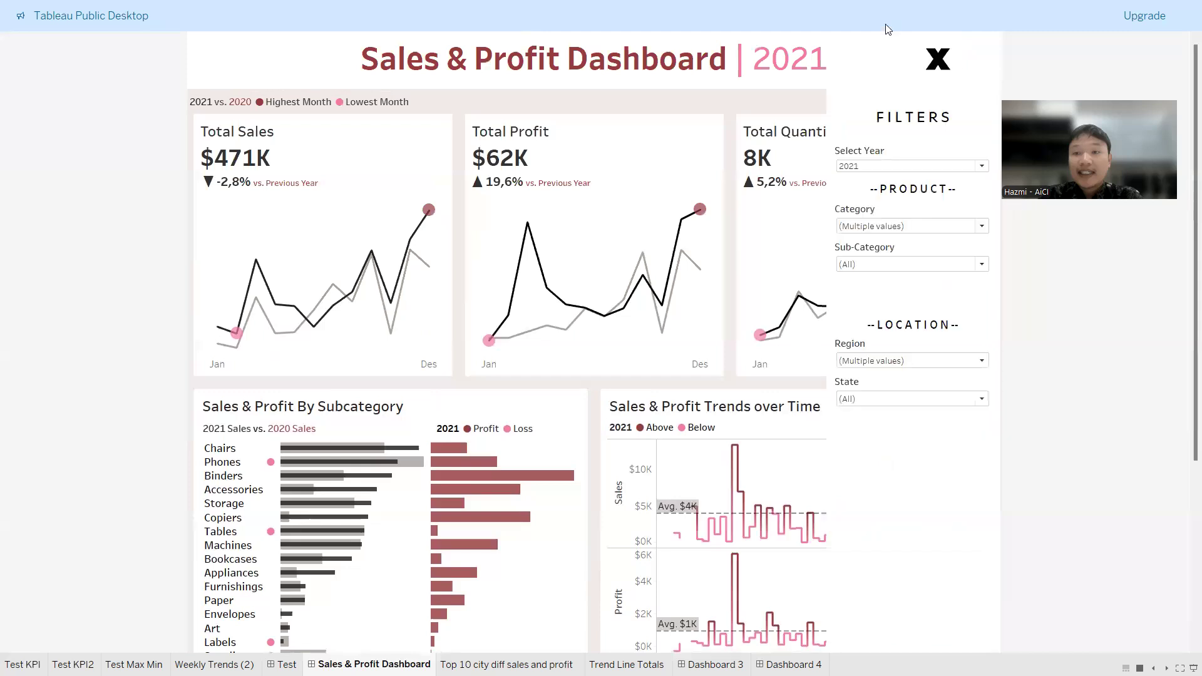
left_click(897, 167)
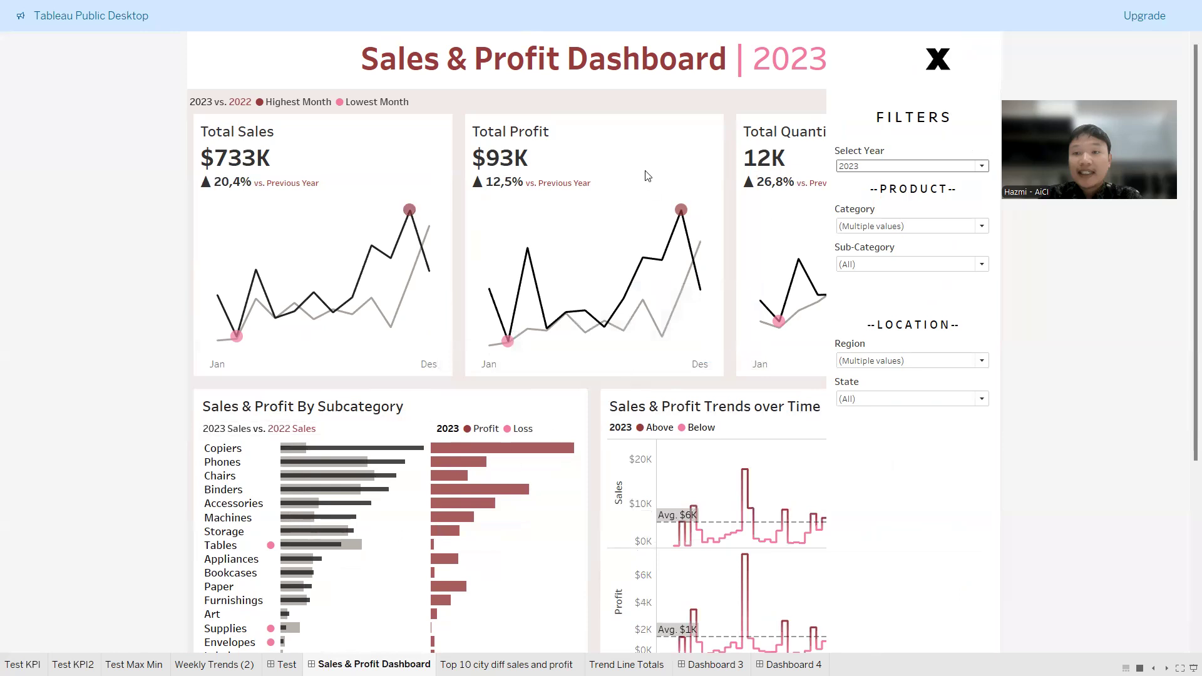
Step: Exclude Office Supplies from the category filter and include it again
left_click(883, 227)
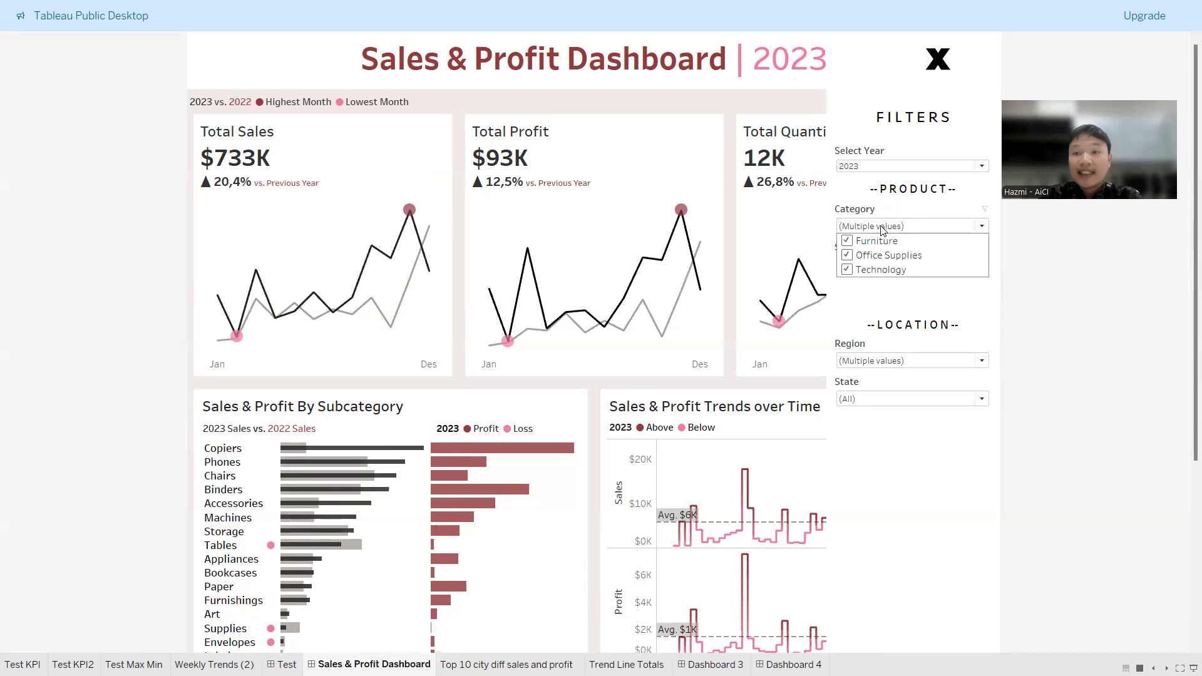
left_click(847, 255)
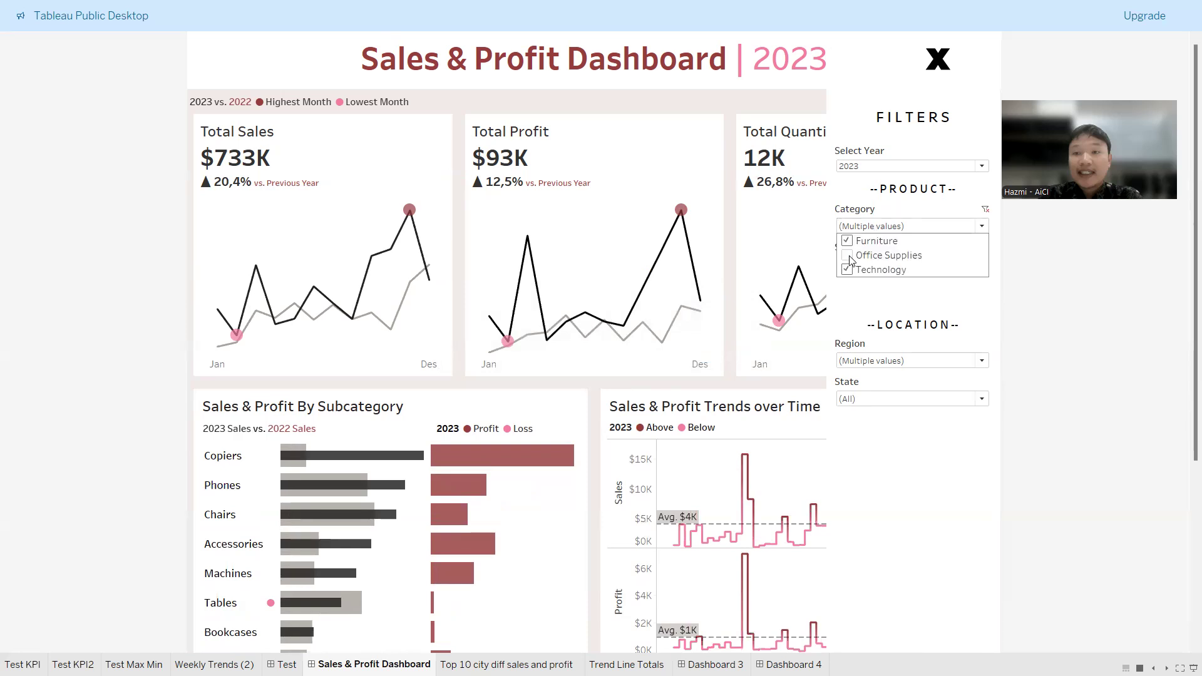
left_click(847, 256)
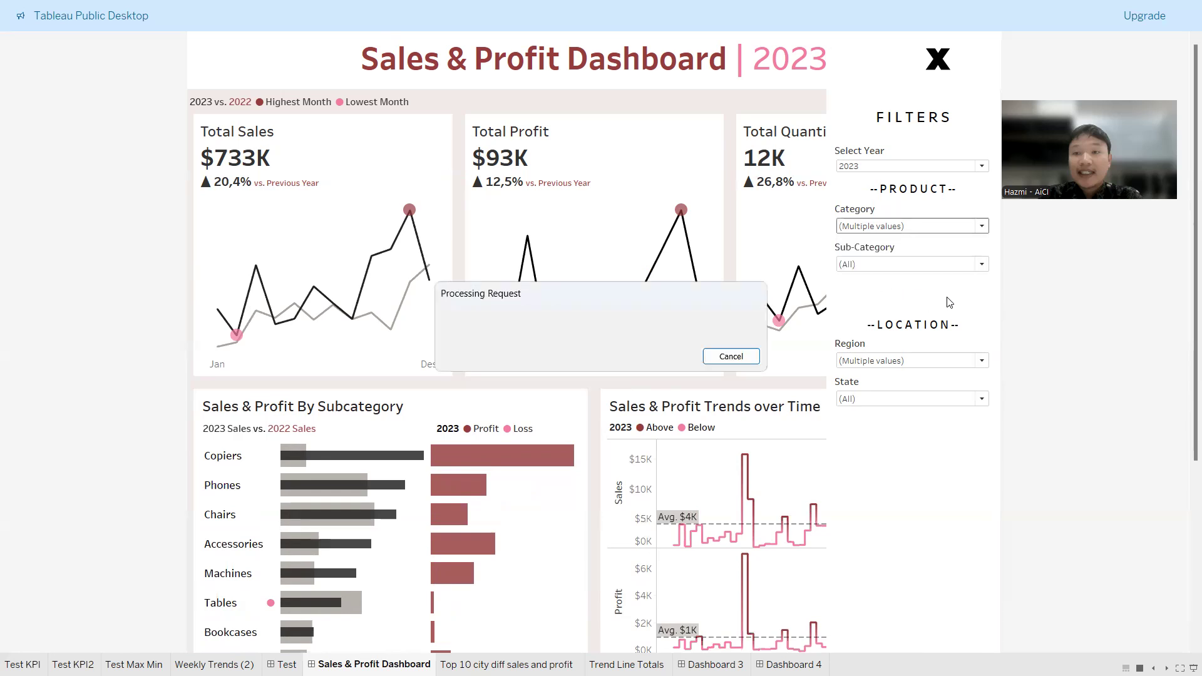
Step: Limit the sub-category filter to Copiers only
left_click(890, 269)
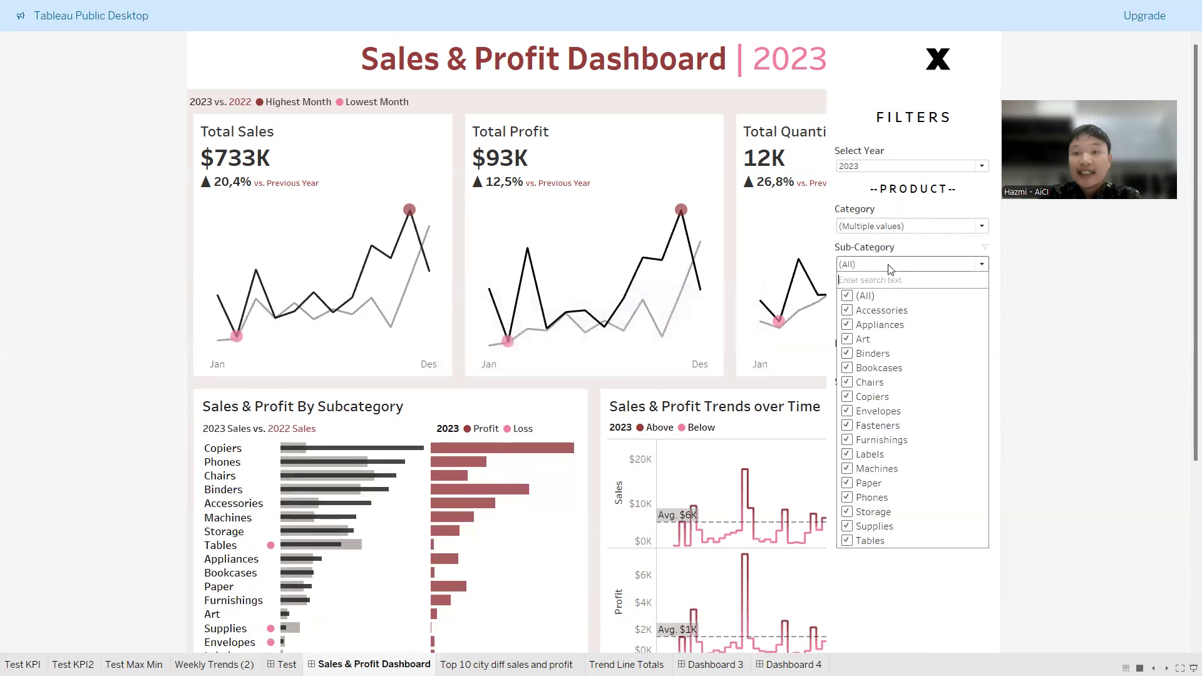
left_click(848, 296)
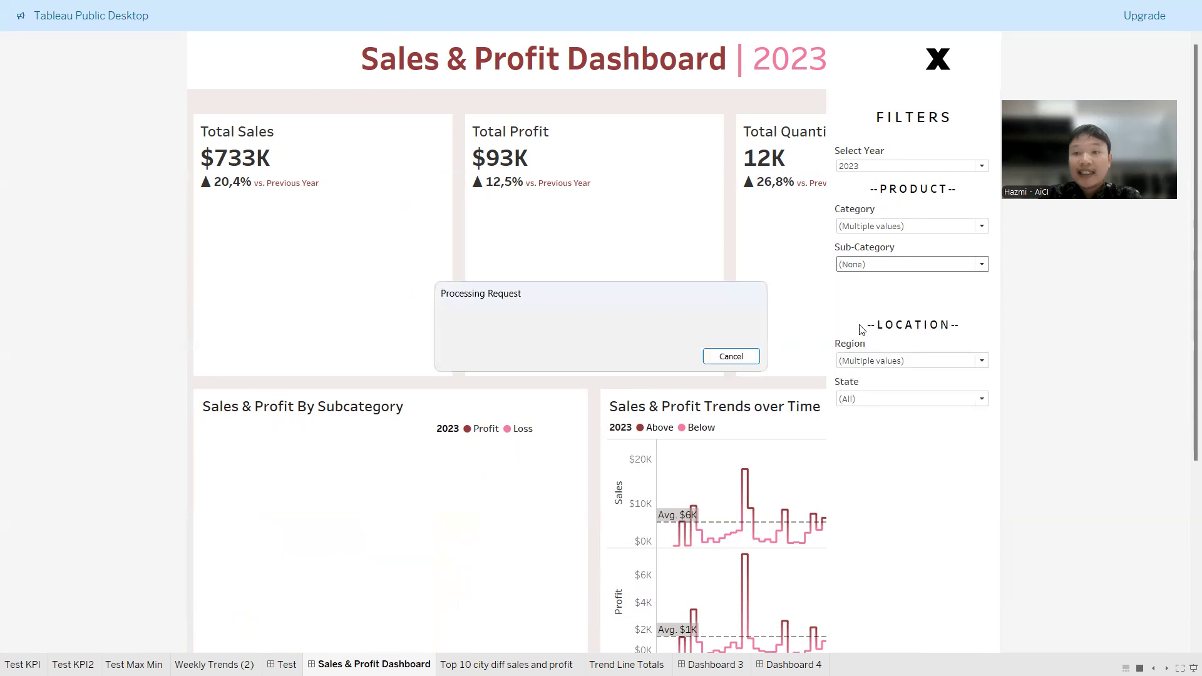
left_click(902, 264)
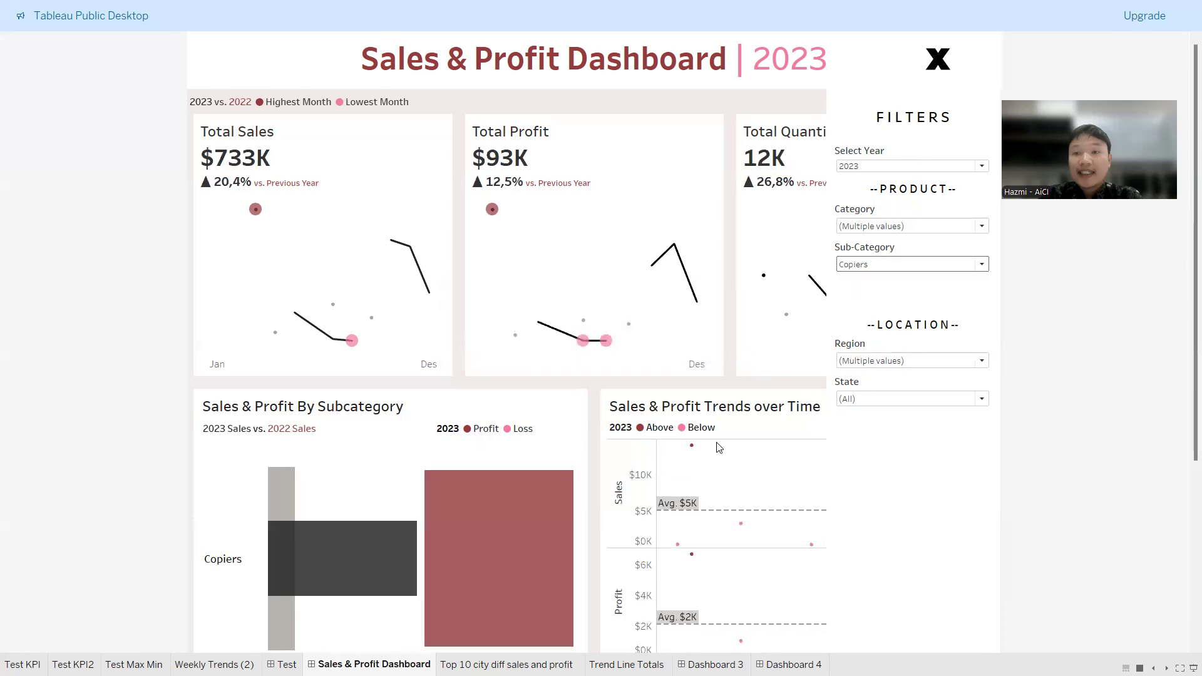
Step: Review the charts for Copiers and reset the sub-category filter to include all values
scroll(718, 445, "down", 1)
scroll(717, 446, "down", 1)
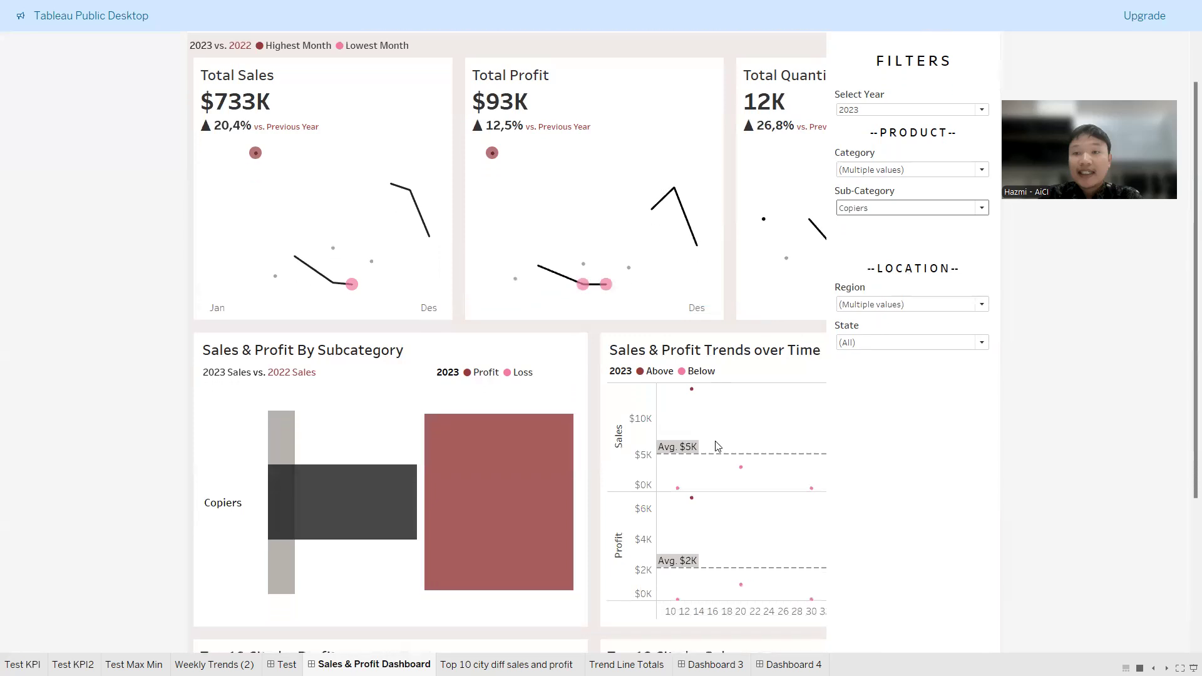
left_click(868, 210)
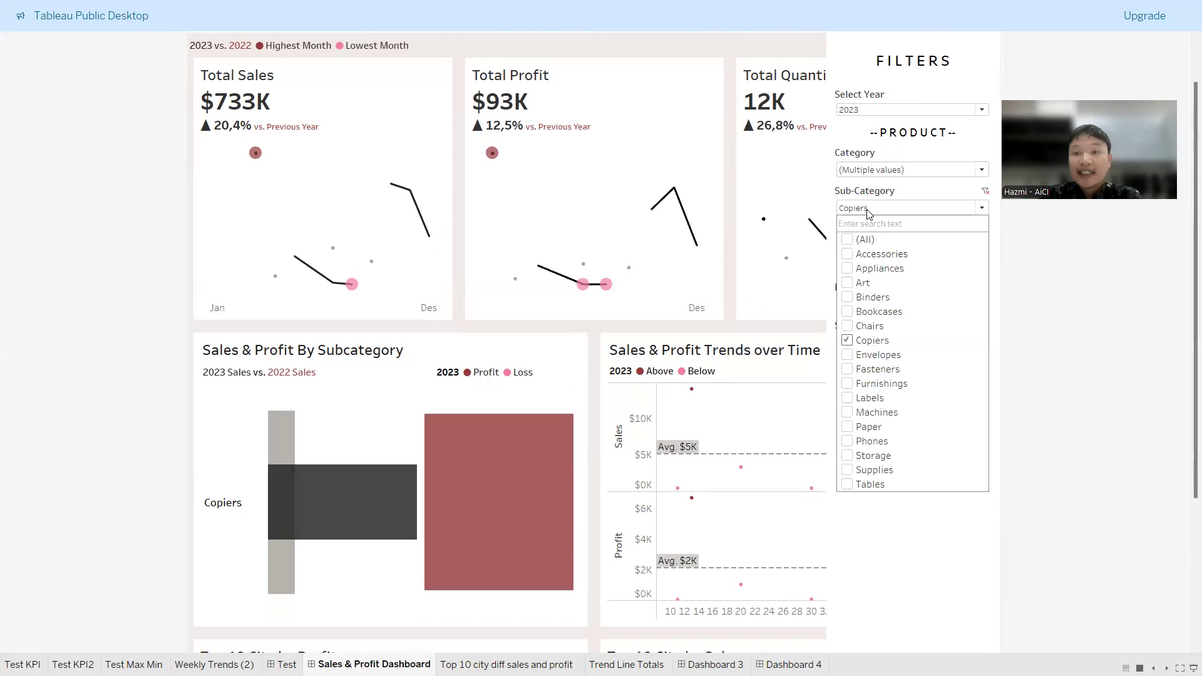
left_click(851, 243)
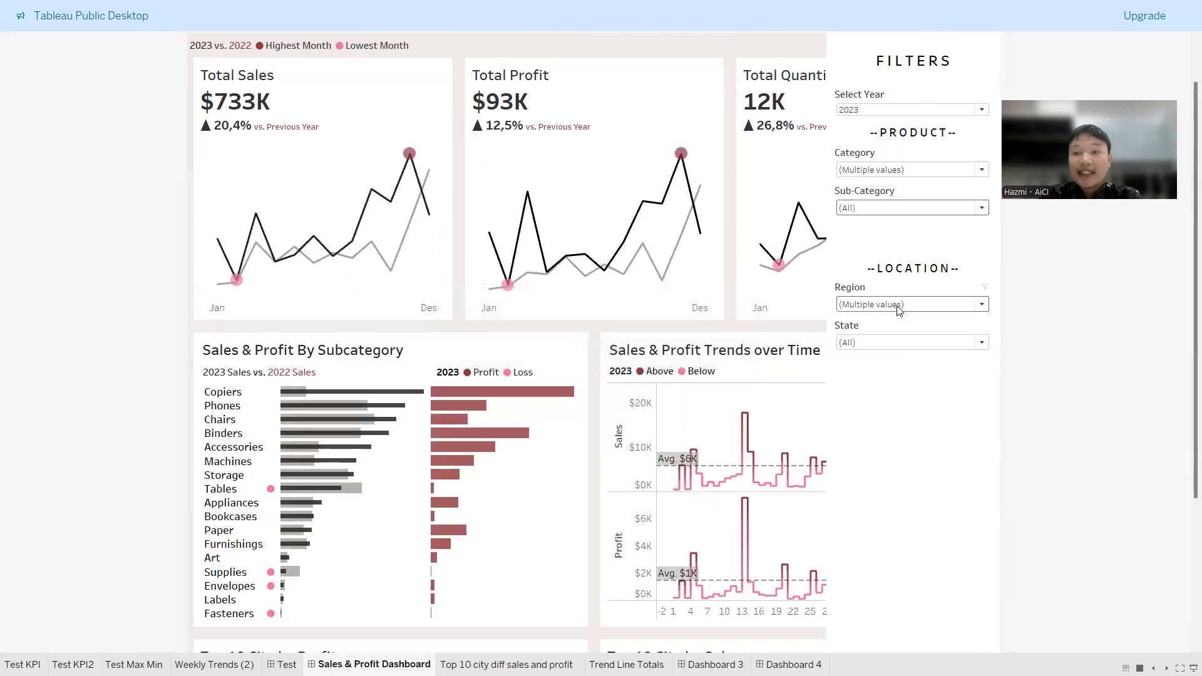
Step: View the choices available in the region filter without changing the selection
scroll(899, 311, "down", 1)
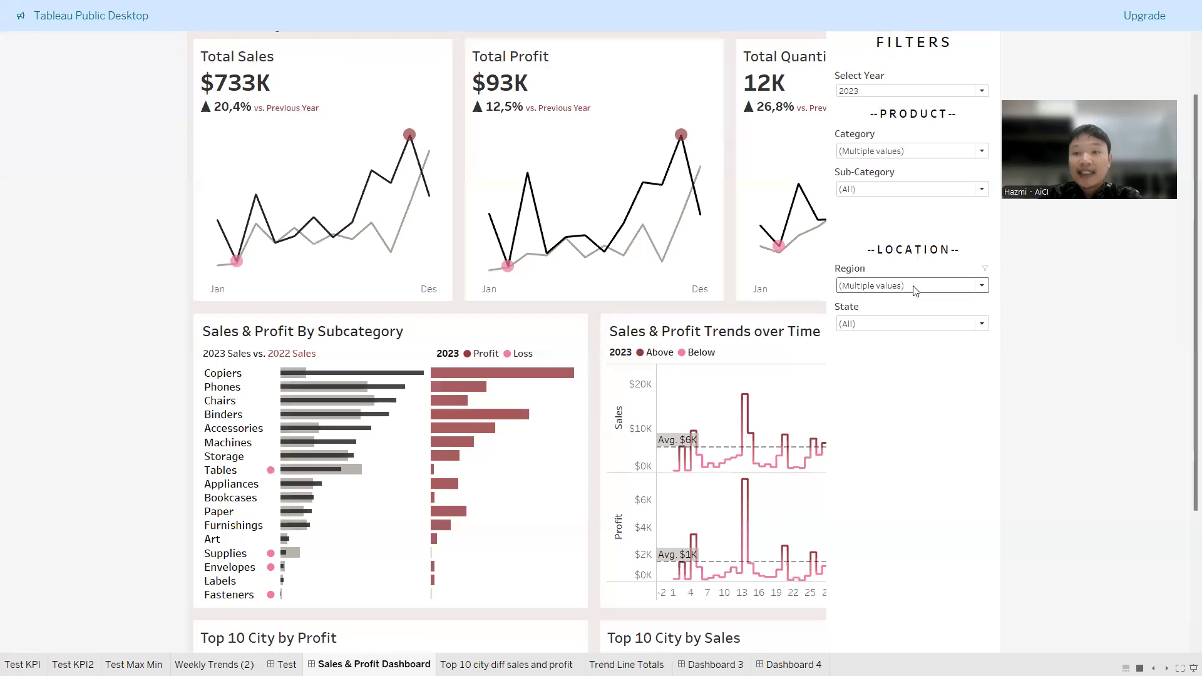
left_click(915, 291)
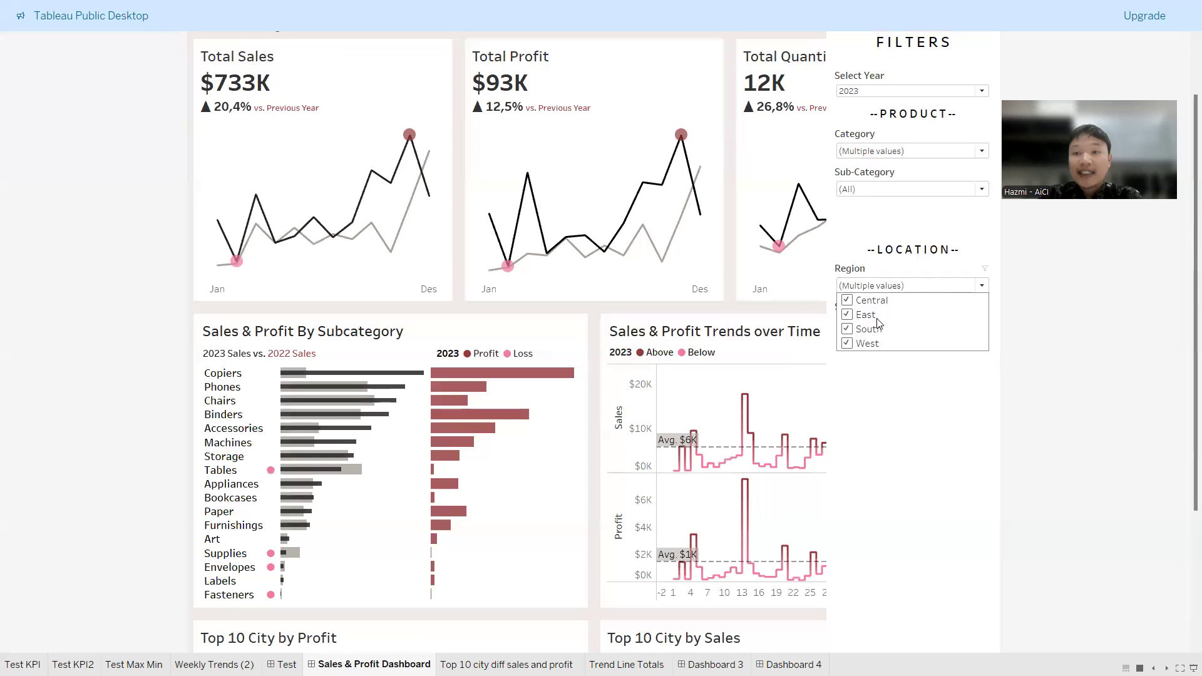
left_click(917, 285)
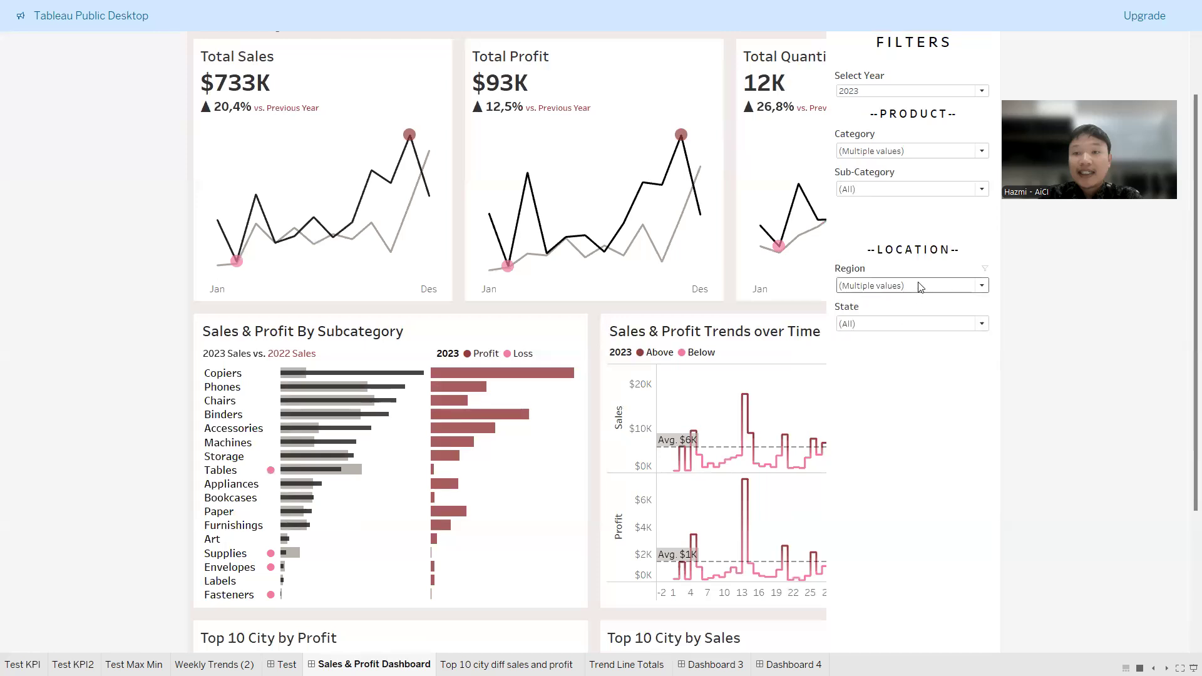
Step: Set the selected year to 2021 and hide the dashboard's filters
left_click(907, 92)
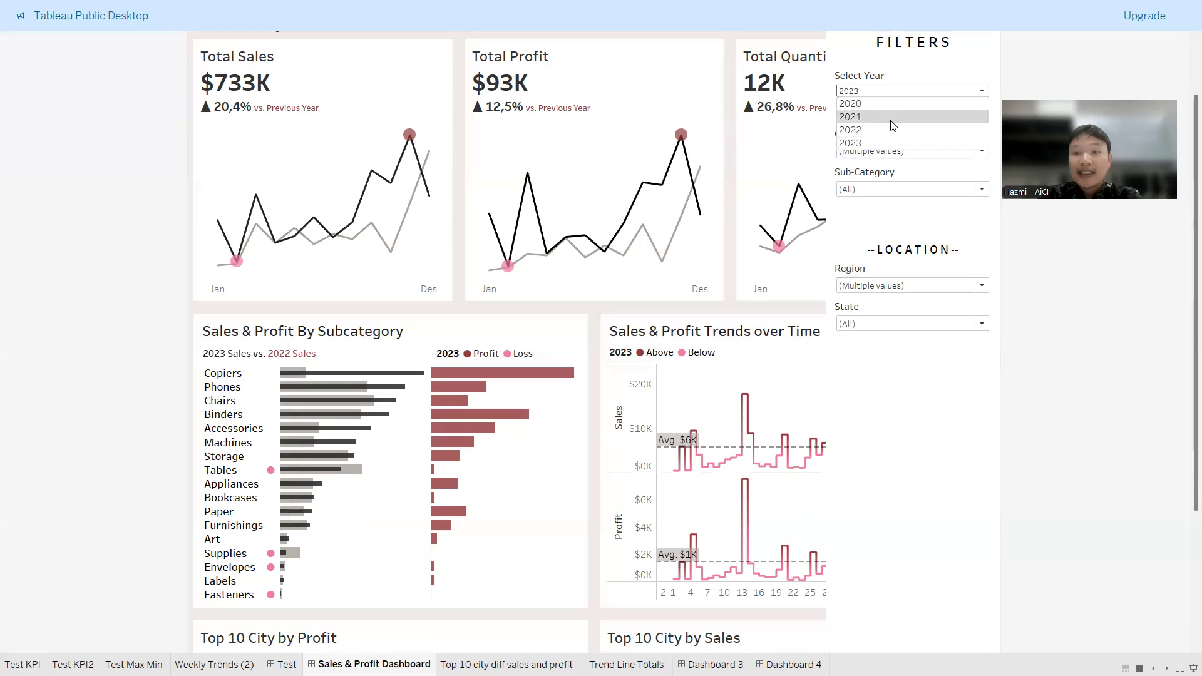
left_click(893, 125)
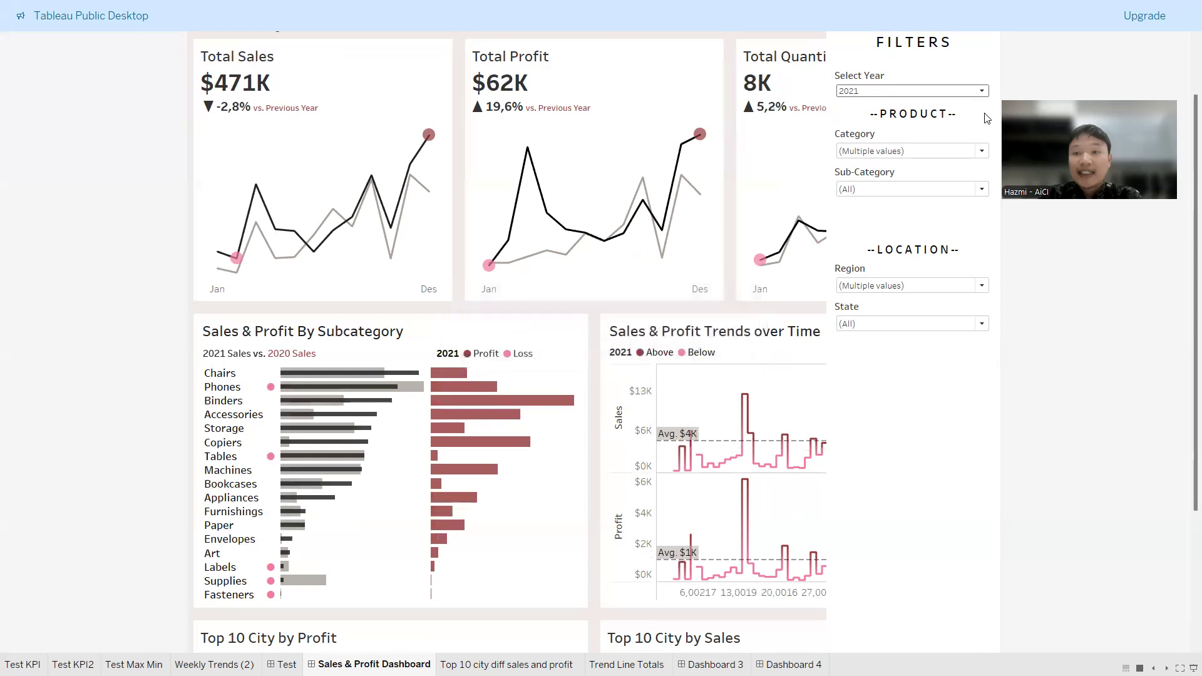
scroll(987, 118, "up", 3)
scroll(987, 119, "up", 2)
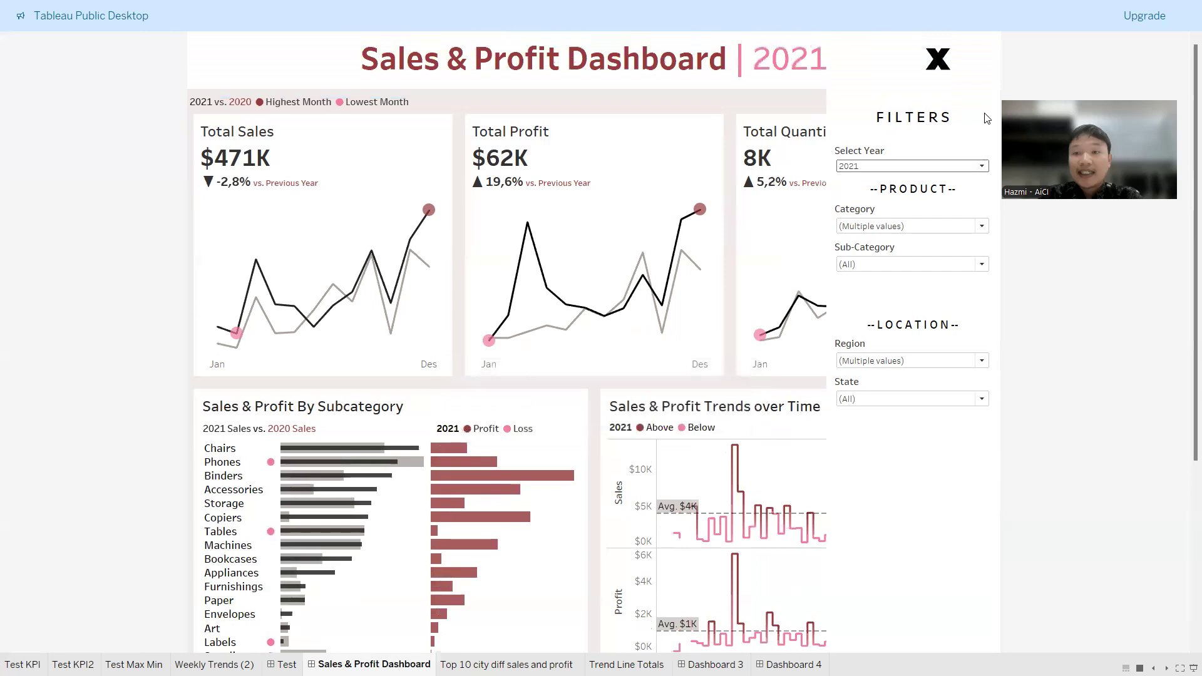
left_click(943, 63)
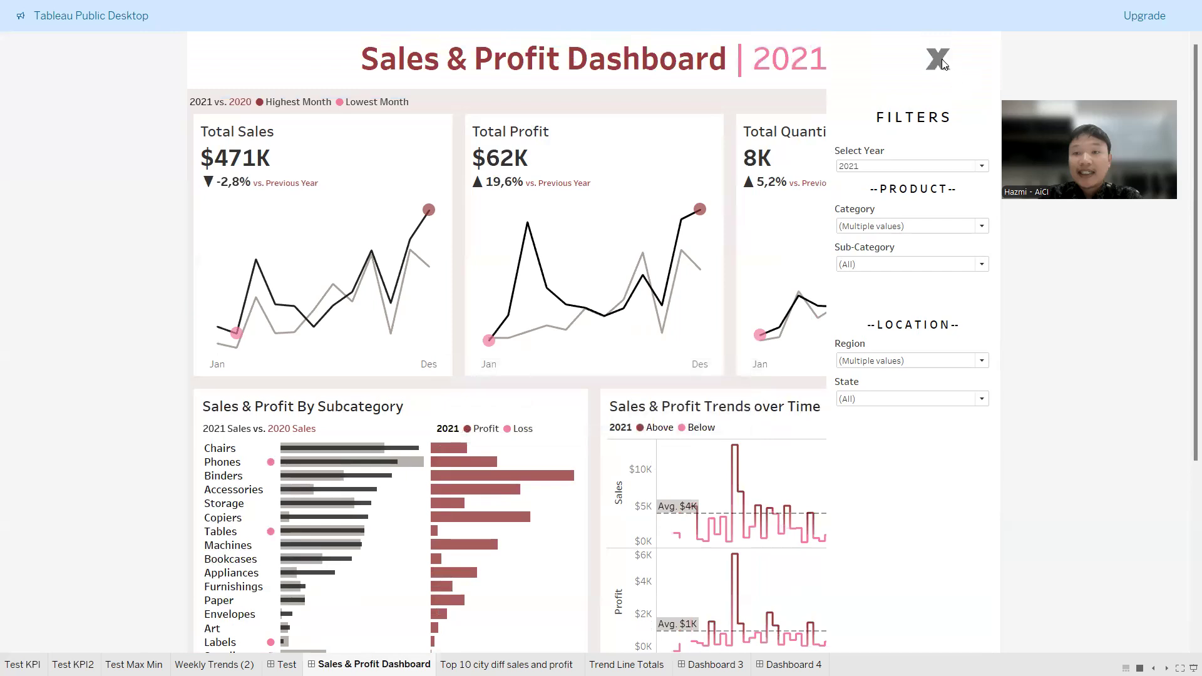